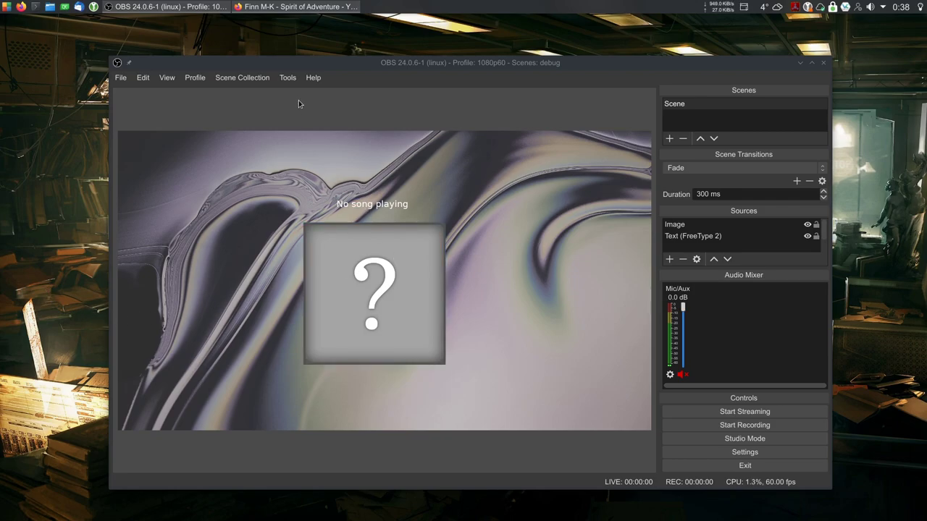
Open the Tuna plugin settings from OBS's Tools menu
left_click(287, 78)
left_click(329, 161)
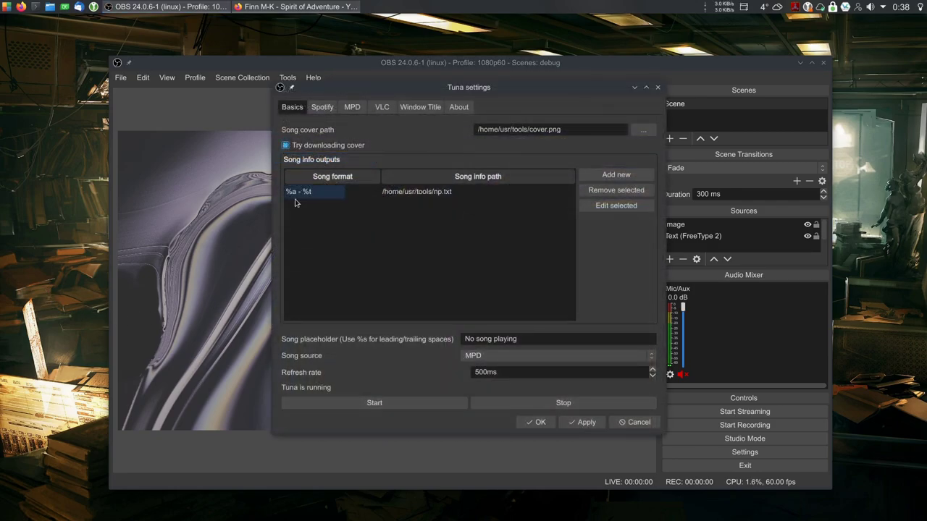
On the Window Title tab, replace the search term 'Firefox' with 'YouTube'
left_click(431, 107)
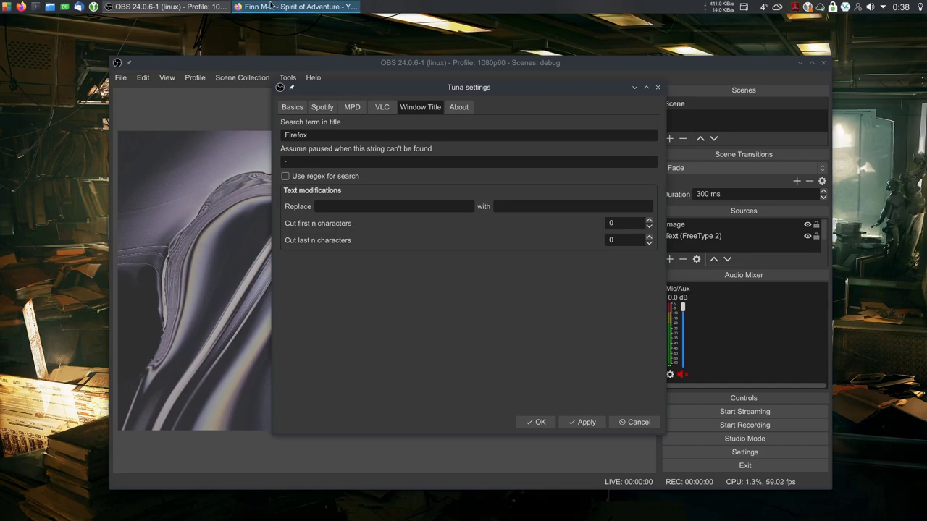
mouse_move(270, 5)
double_click(303, 135)
type("YouTube")
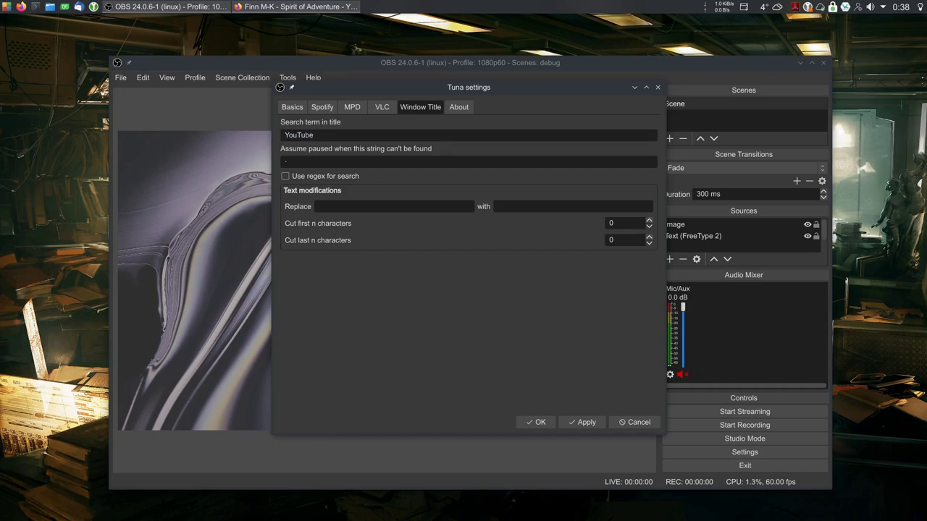
Copy 'YouTube' into the 'Assume paused when this string can't be found' field
double_click(301, 135)
key("ctrl+c")
left_click(292, 158)
key("ctrl+v")
left_click(322, 134)
left_click(318, 206)
Apply the strings, set Song source to Window Title, and drag the title text higher in the preview
left_click(587, 422)
left_click_drag(406, 97, 622, 97)
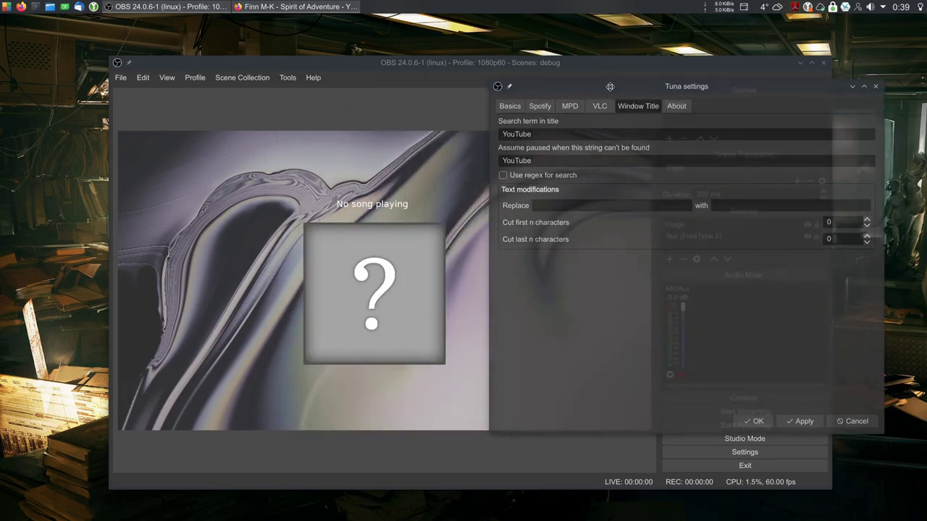
left_click(510, 106)
left_click(691, 357)
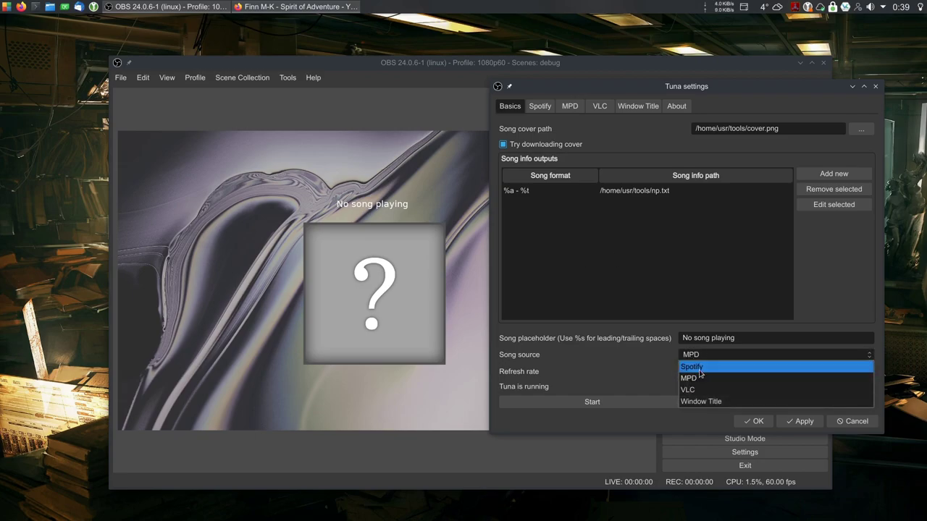
left_click(704, 402)
left_click(798, 423)
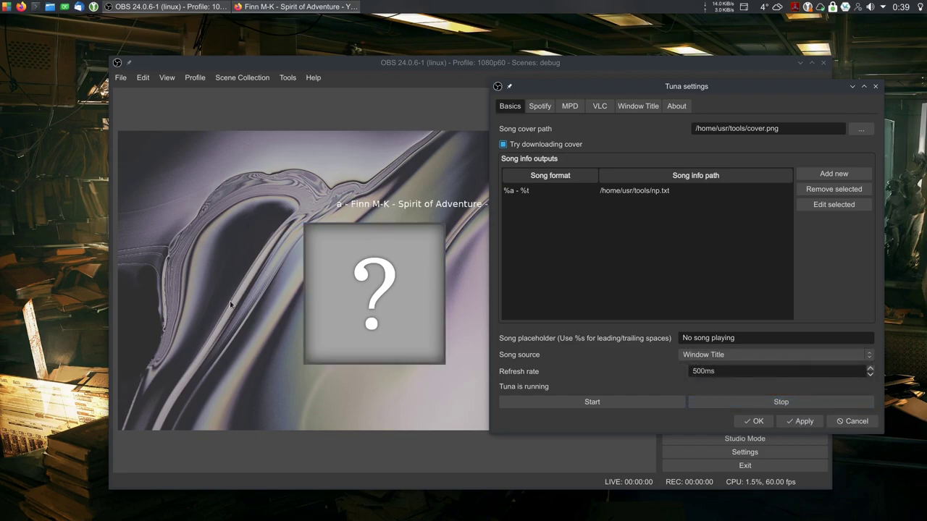
mouse_move(396, 203)
left_mouse_down()
mouse_move(246, 142)
mouse_move(238, 149)
left_mouse_up()
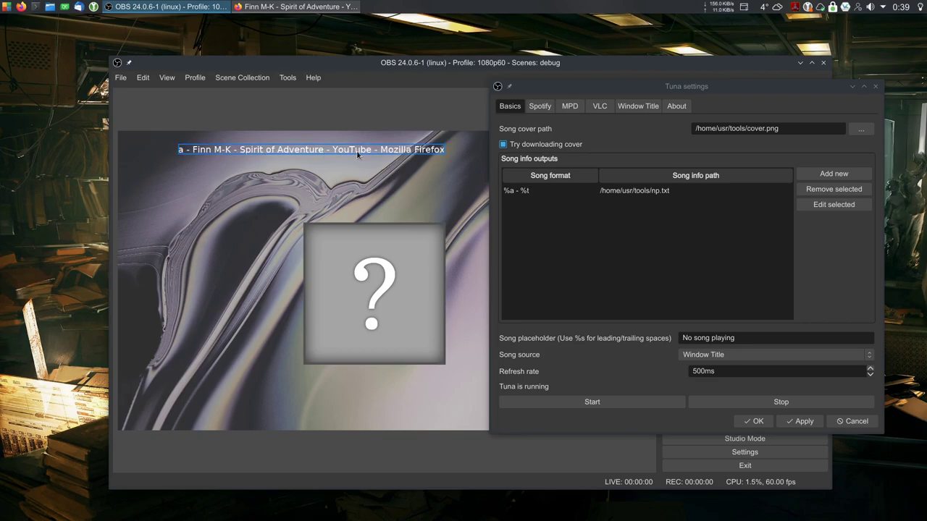
Change the Window Title search term to 'Mozilla Firefox' and apply it
left_click(619, 108)
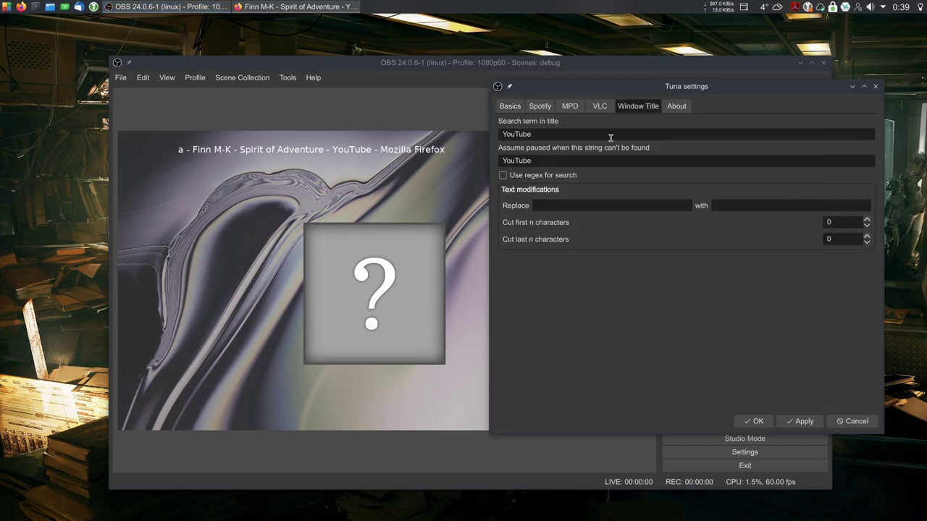
double_click(548, 131)
type("Mozilla Firef")
type("ox")
left_click(796, 421)
left_click(185, 153)
left_click(567, 206)
Try cutting the first 4 characters, then reset the cut to 0 and apply
left_click(867, 220)
left_click(867, 220)
left_click(867, 220)
left_click(792, 422)
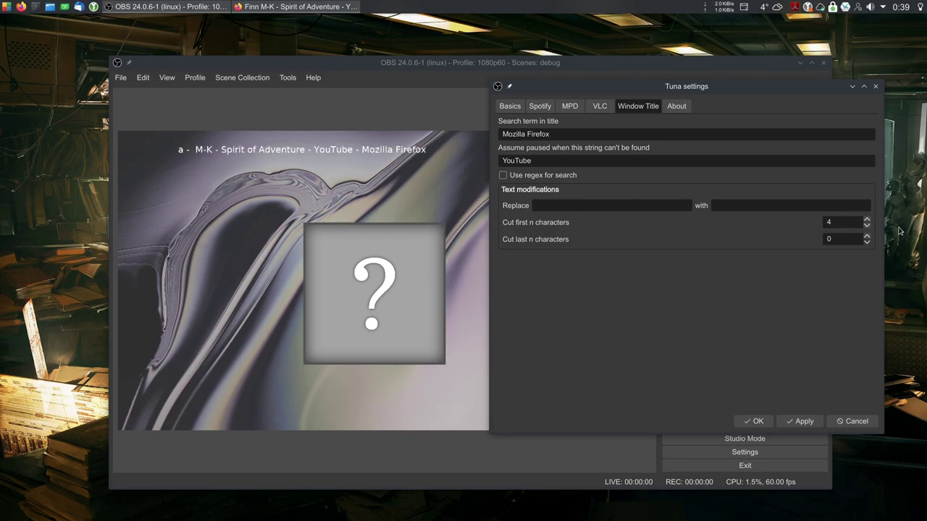
left_click(866, 225)
left_click(866, 226)
left_click(867, 226)
left_click(867, 226)
left_click(800, 422)
left_click(510, 105)
Edit the '%a - %t' output format down to just '%t' and confirm
left_click(532, 191)
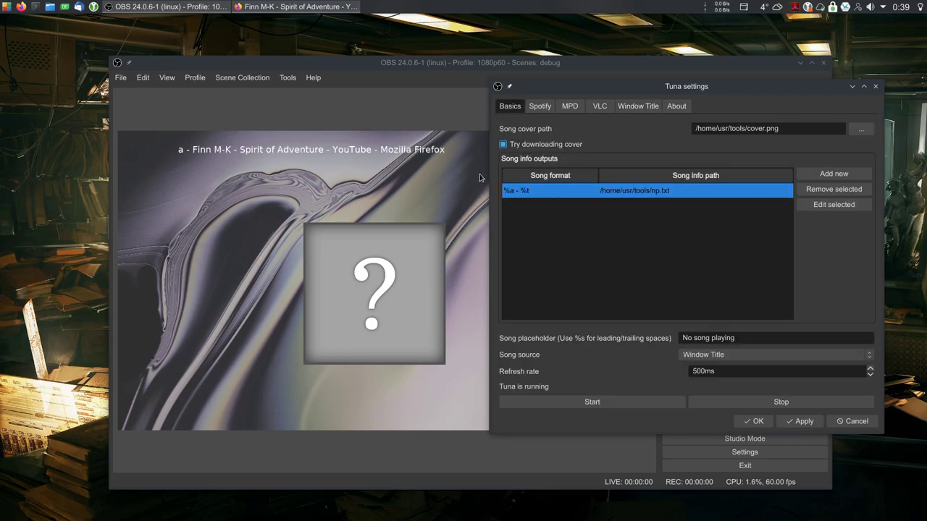
left_click(834, 204)
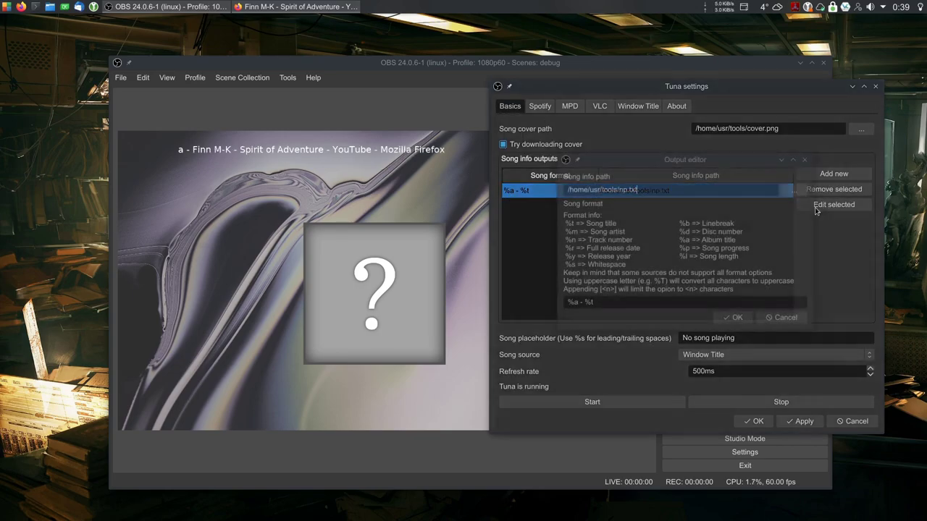
left_click(601, 302)
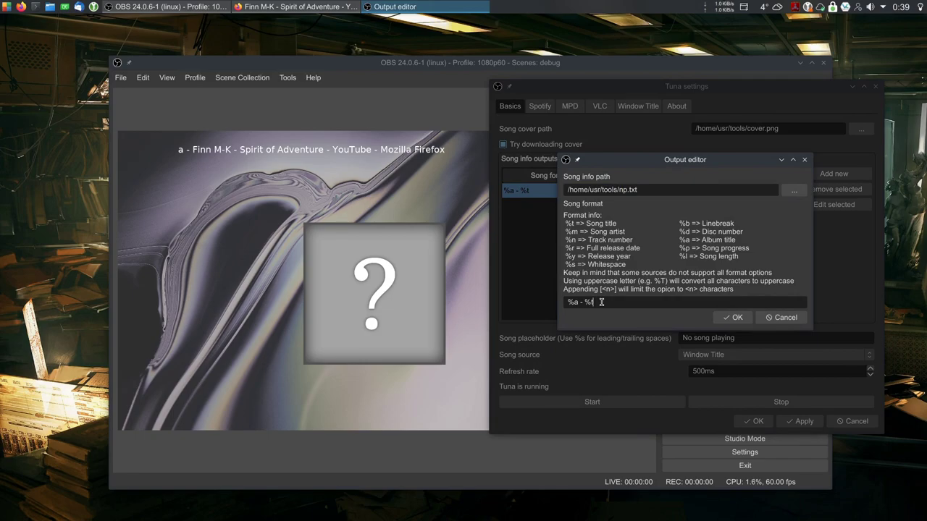
key("Home")
key("shift+Right")
key("shift+Right")
key("shift+Right")
key("BackSpace")
left_click(733, 318)
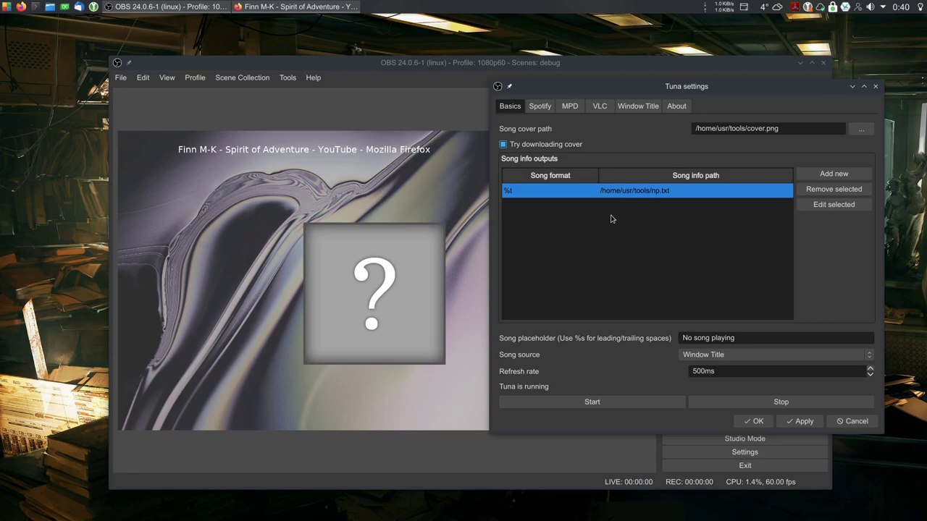
On the Window Title tab, try cutting the last 14 characters and apply
left_click(638, 106)
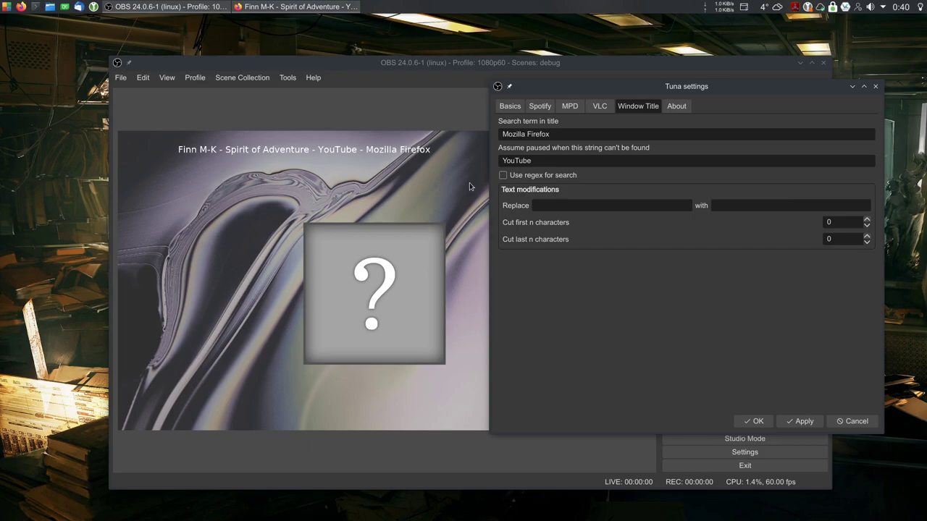
left_click(313, 150)
left_click_drag(851, 250, 812, 246)
double_click(804, 236)
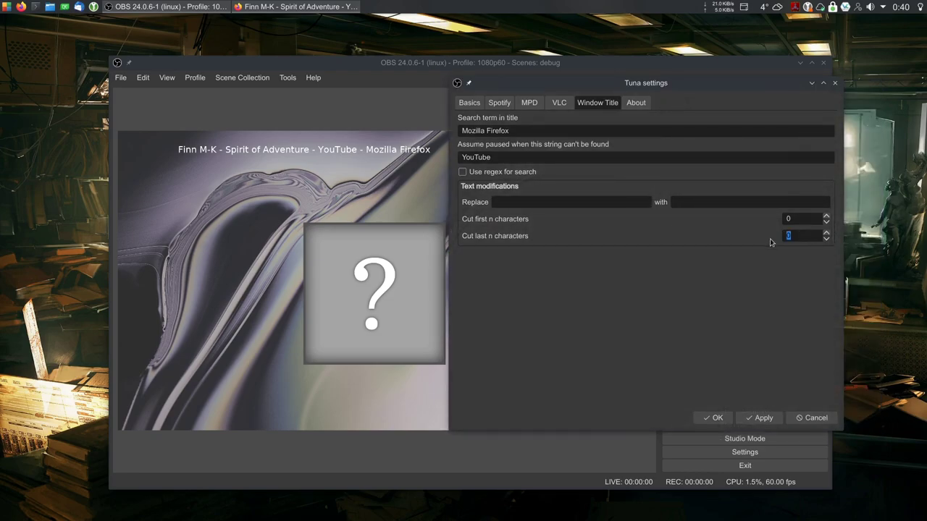
type("14")
left_click(765, 419)
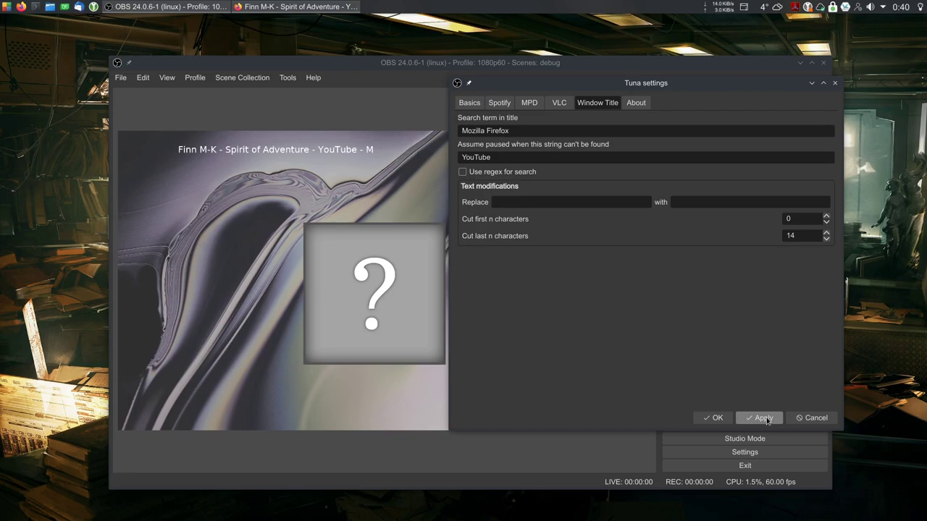
Test cut-last values 18 and 23, then settle on 28 and apply
double_click(790, 236)
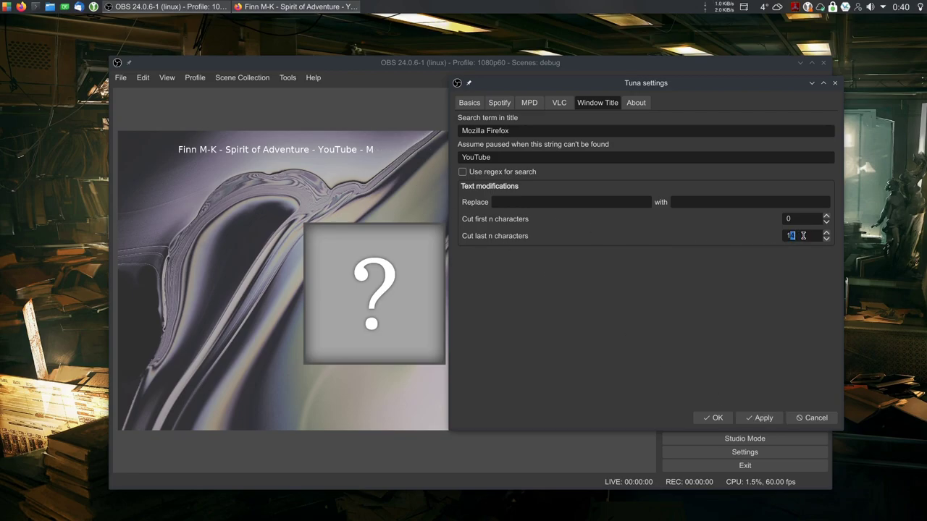
type("18")
double_click(790, 235)
type("23")
double_click(791, 235)
type("28")
left_click(763, 418)
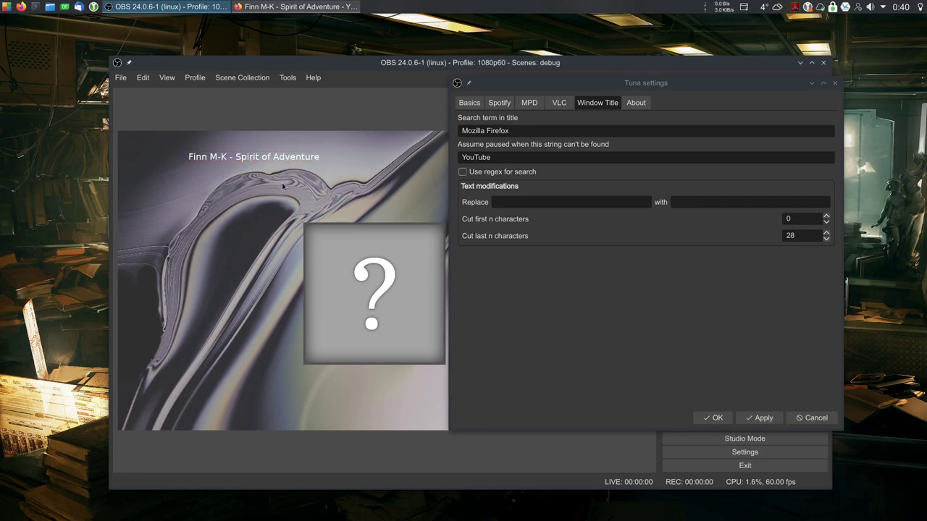
left_click(495, 155)
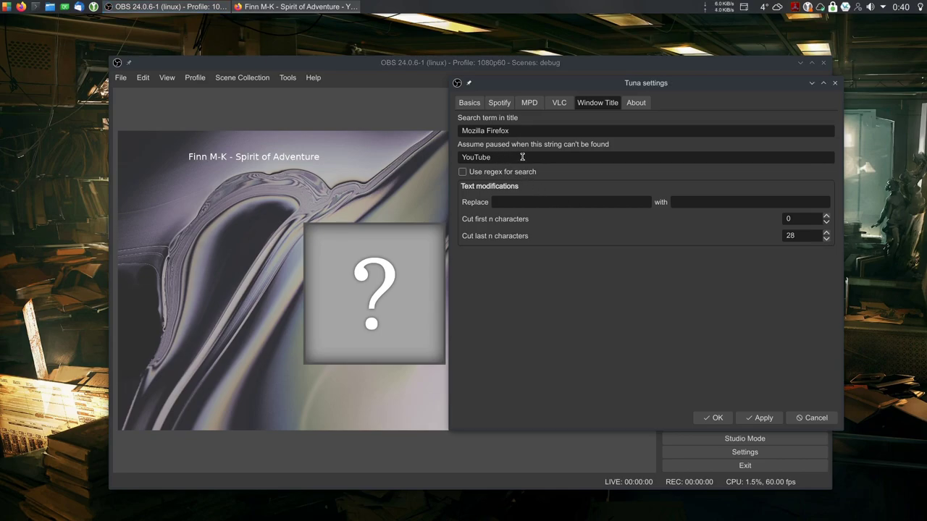
In Firefox, open a new tab and load Google
key("alt+Tab")
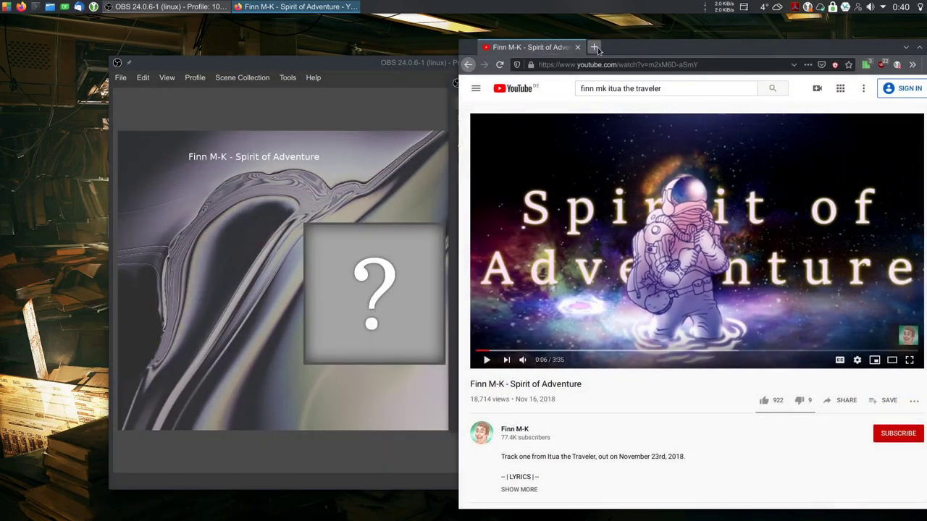
key("ctrl+t")
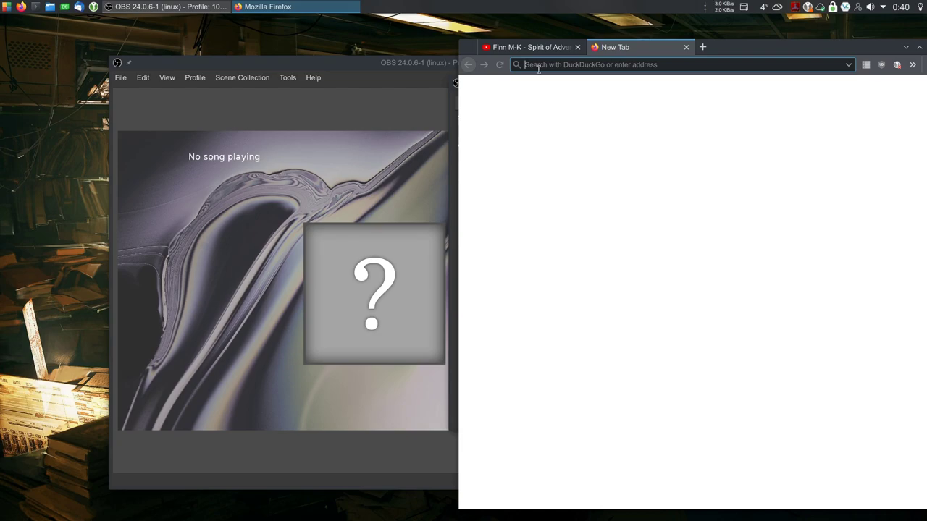
type("google.com/")
key("Return")
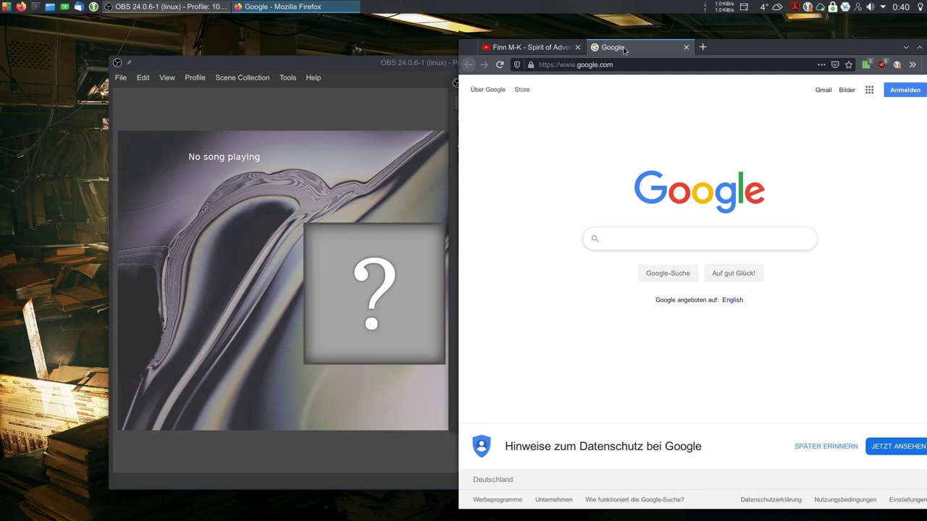
Switch between the YouTube and Google tabs, checking the OBS text shows No song playing
left_click(544, 47)
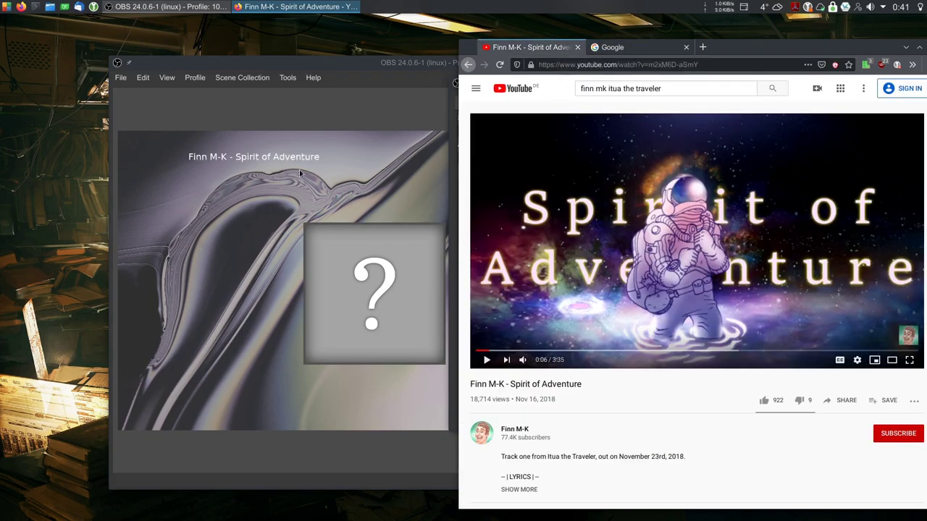
left_click(604, 47)
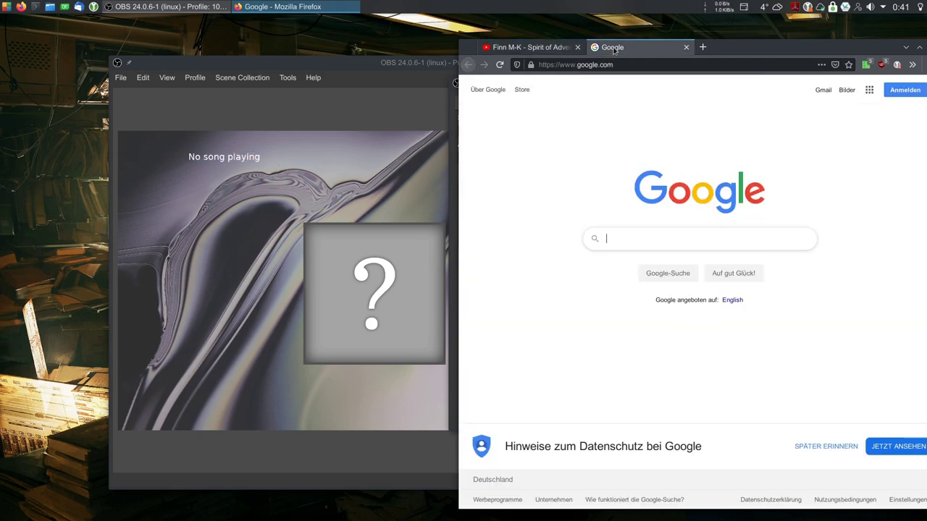
left_click(536, 49)
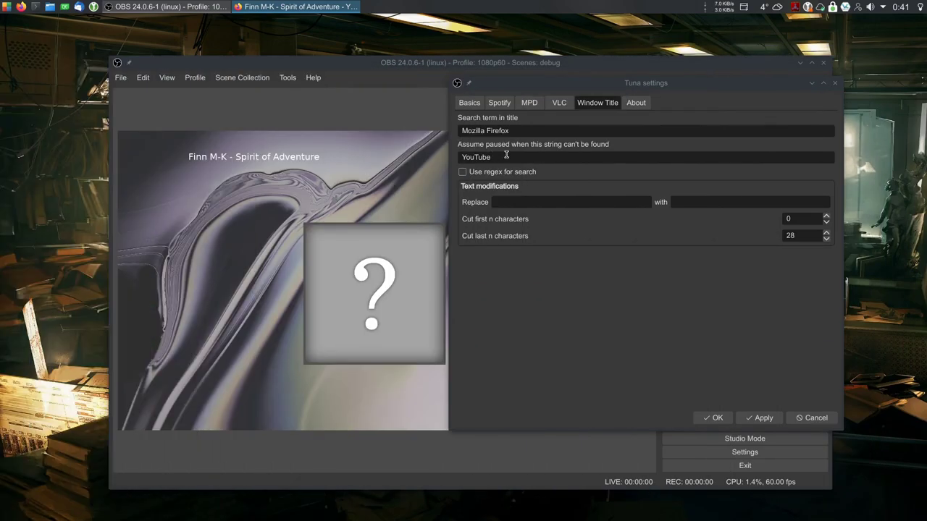
double_click(502, 156)
left_click(511, 159)
key("ctrl+a")
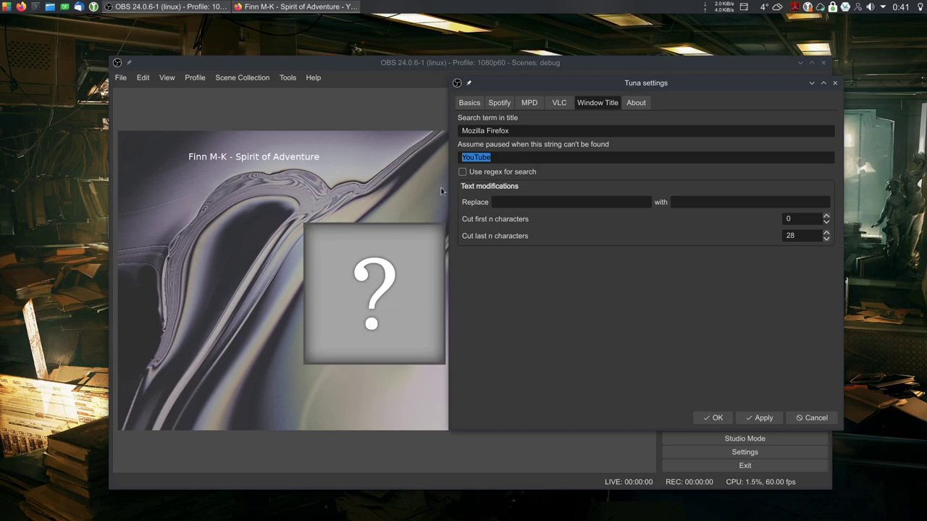
left_click(505, 156)
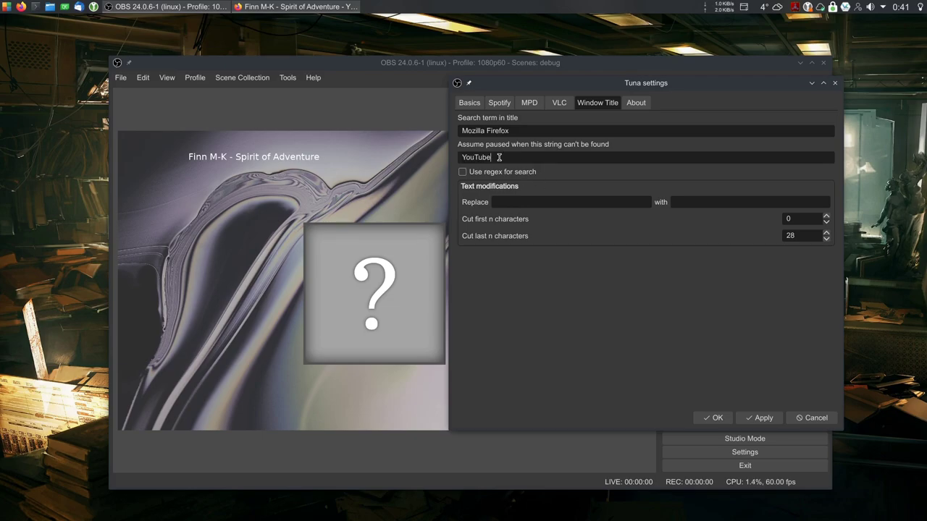